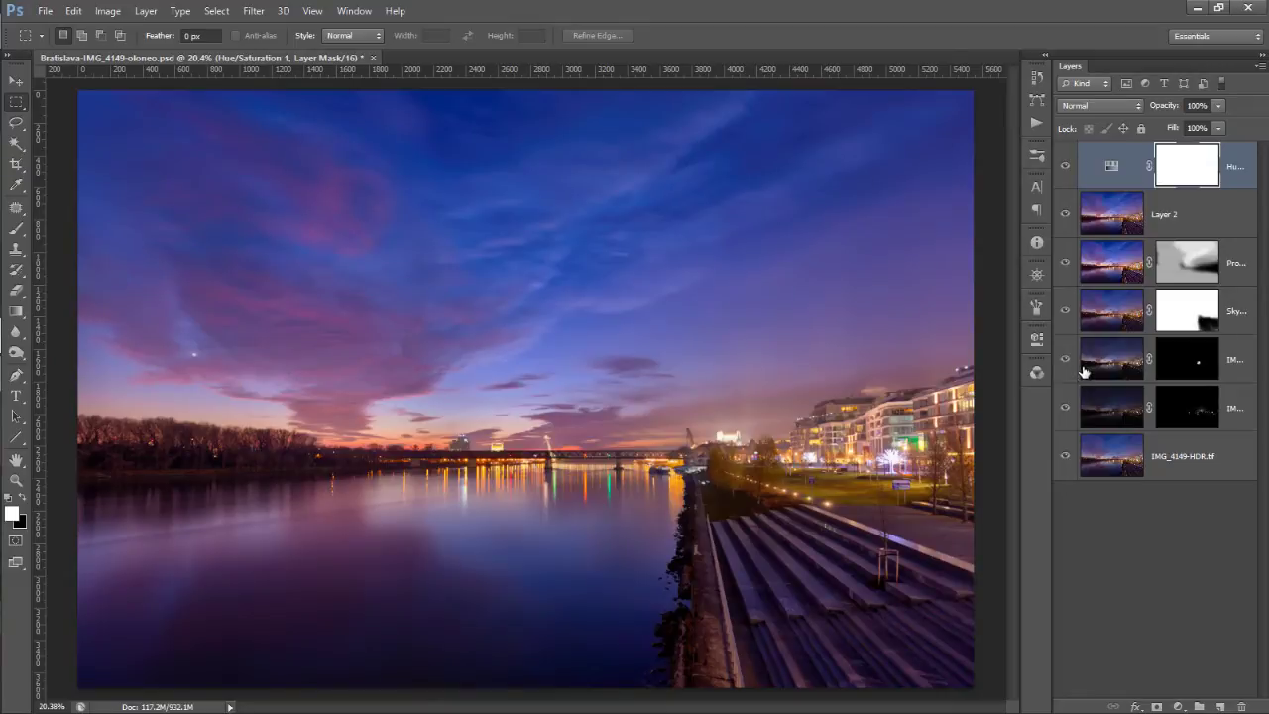
Stamp all visible layers above the Hue/Saturation adjustment into a new merged Layer 3.
click(1124, 161)
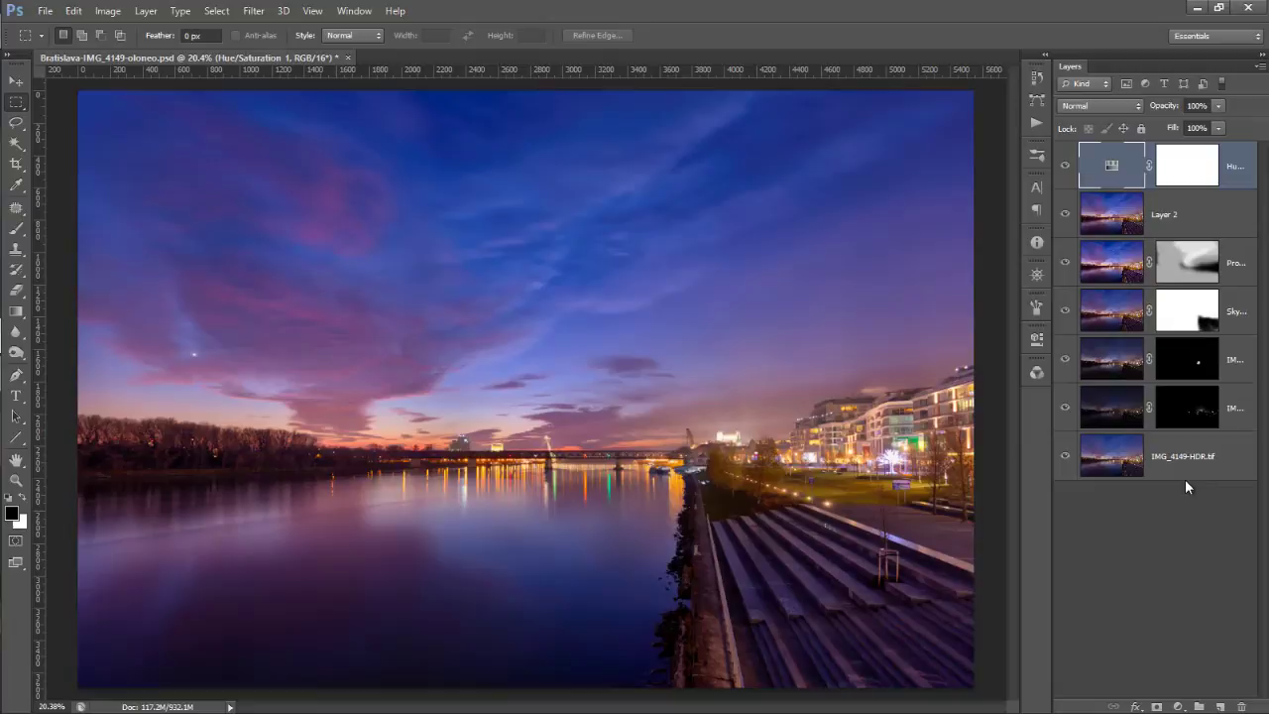
key(ctrl+shift+alt+e)
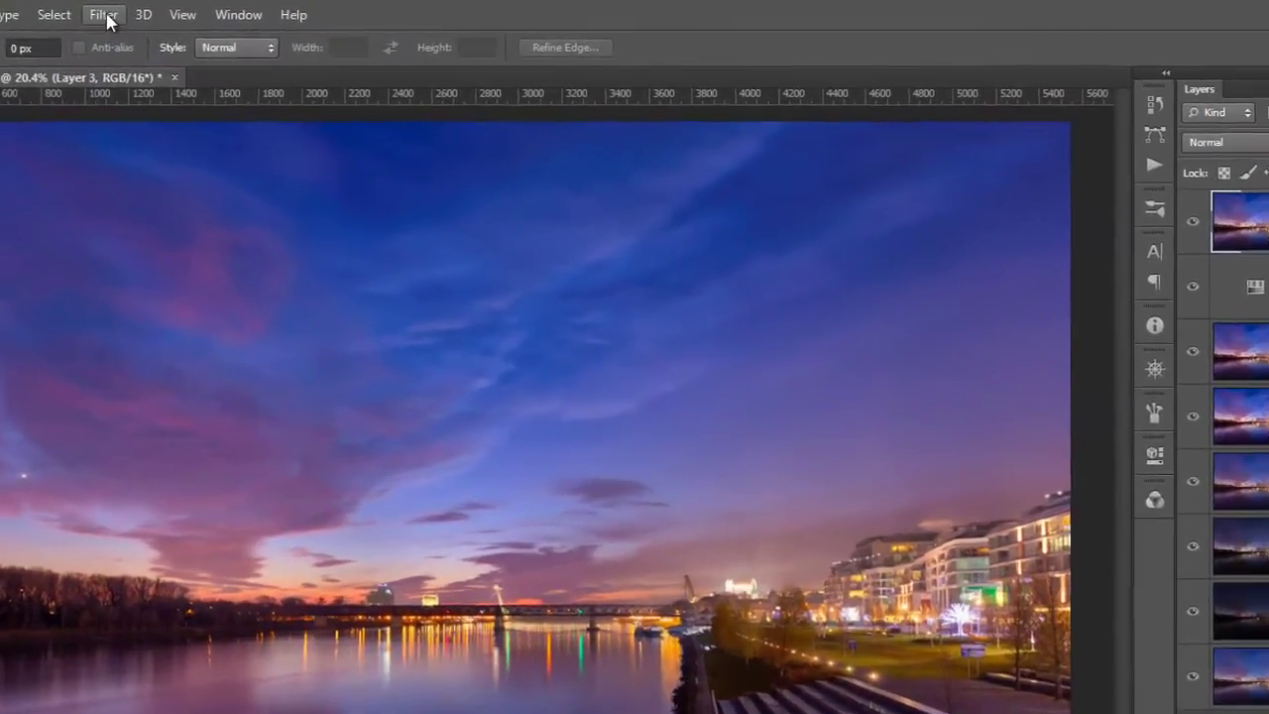
Apply a Gaussian Blur of about 25 pixels radius to merged Layer 3.
click(107, 20)
click(154, 241)
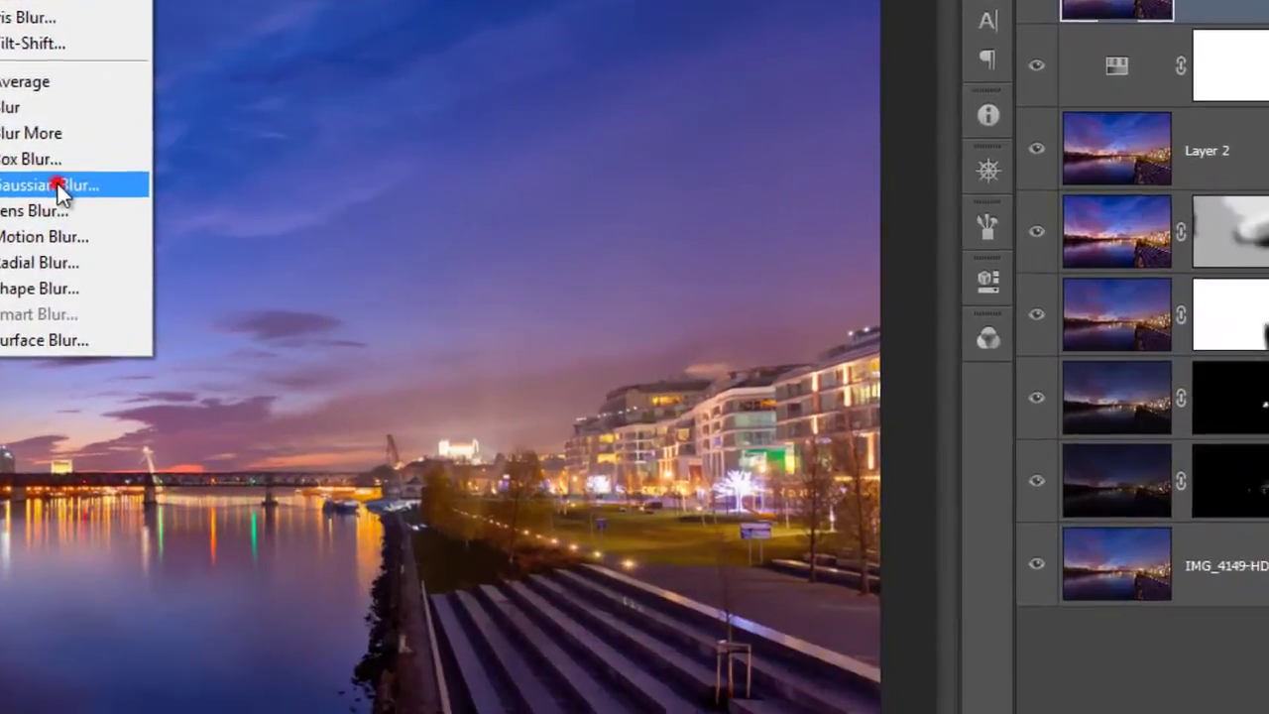
click(399, 398)
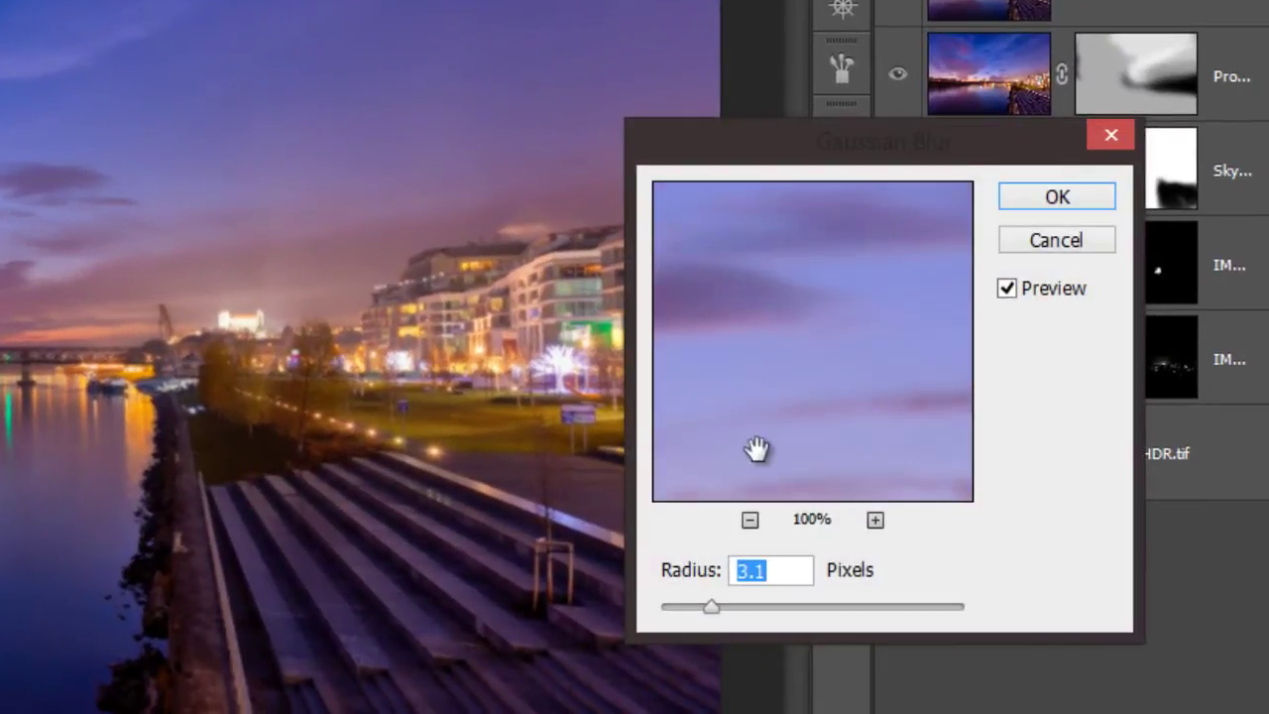
click(805, 607)
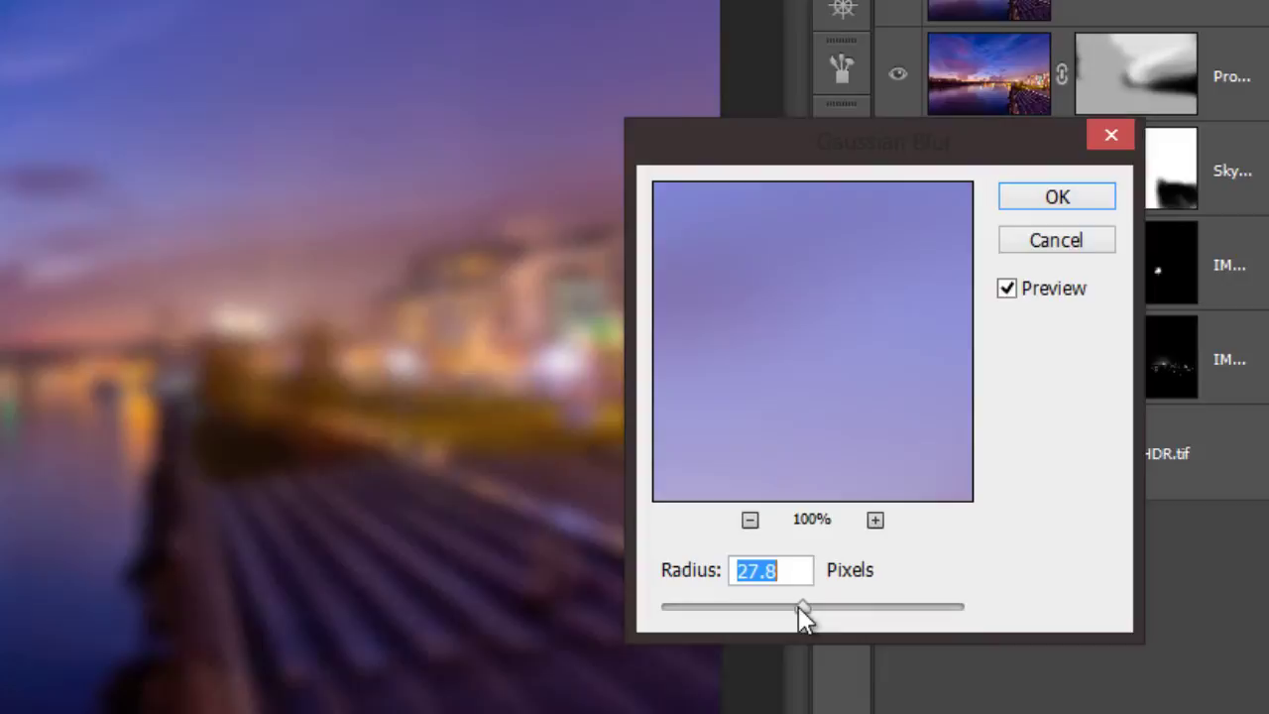
drag(804, 607, 800, 607)
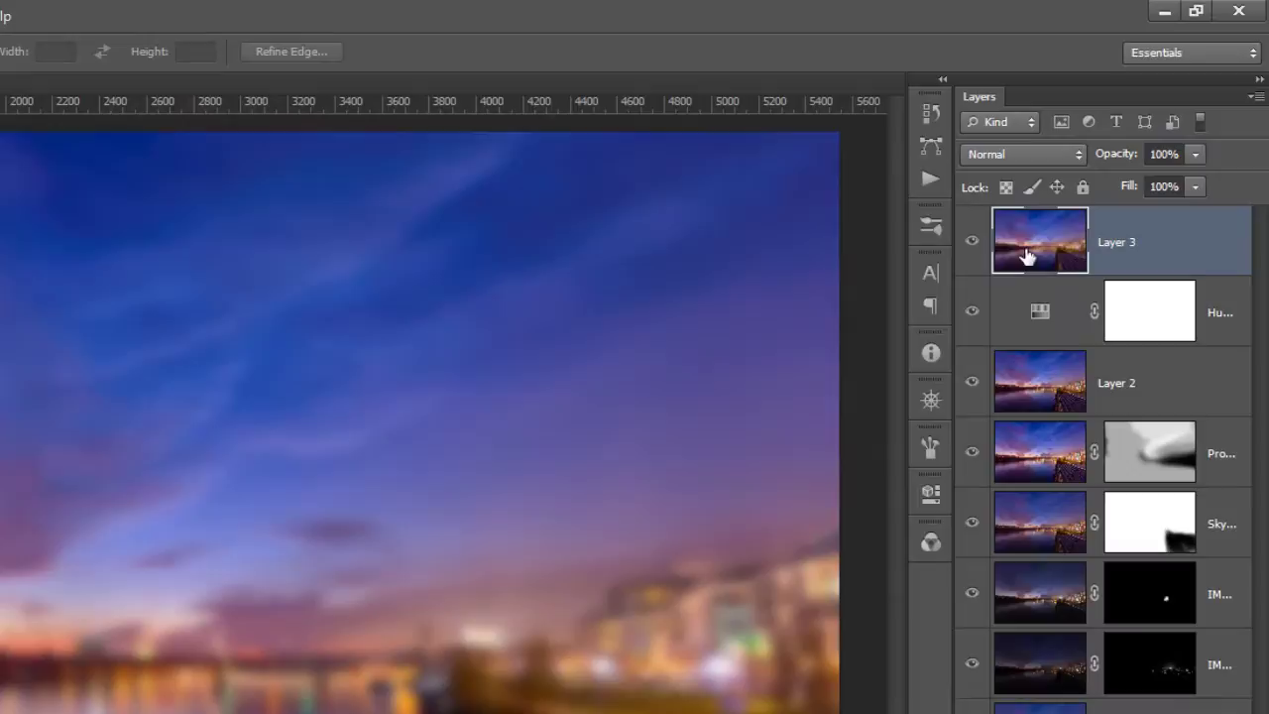
Set the blurred Layer 3's blend mode to Soft Light.
click(1042, 149)
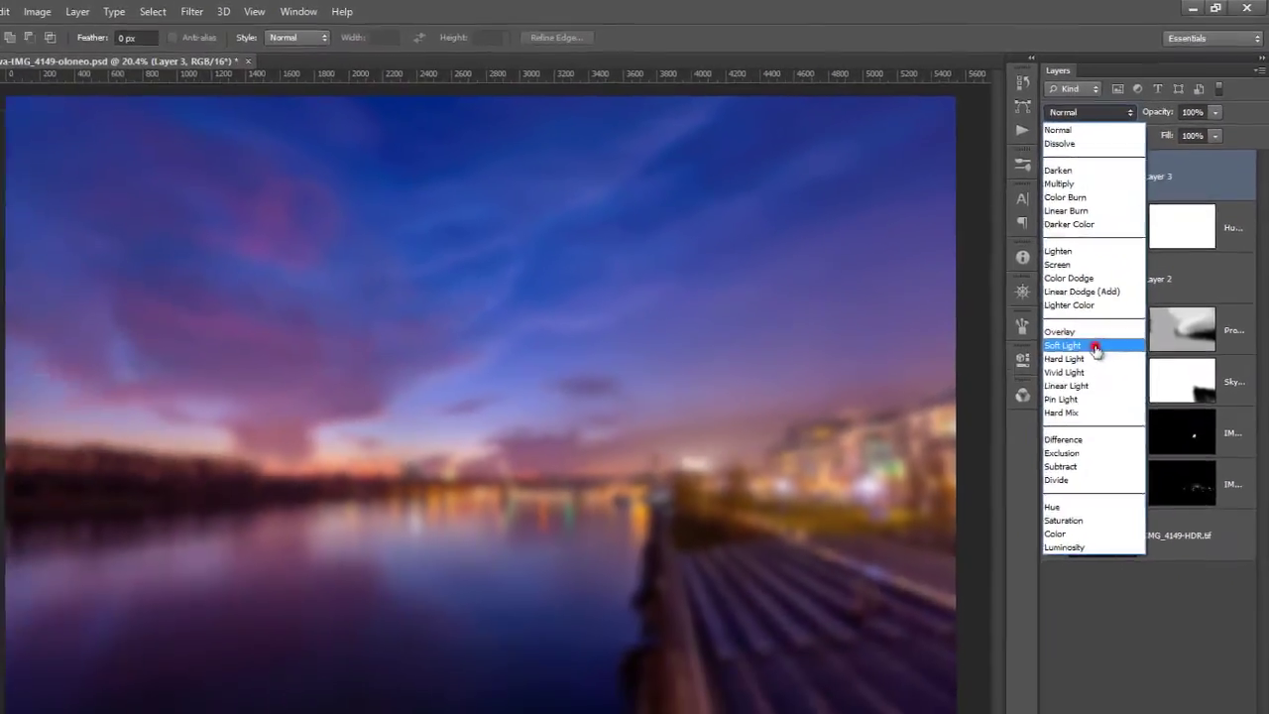
click(986, 474)
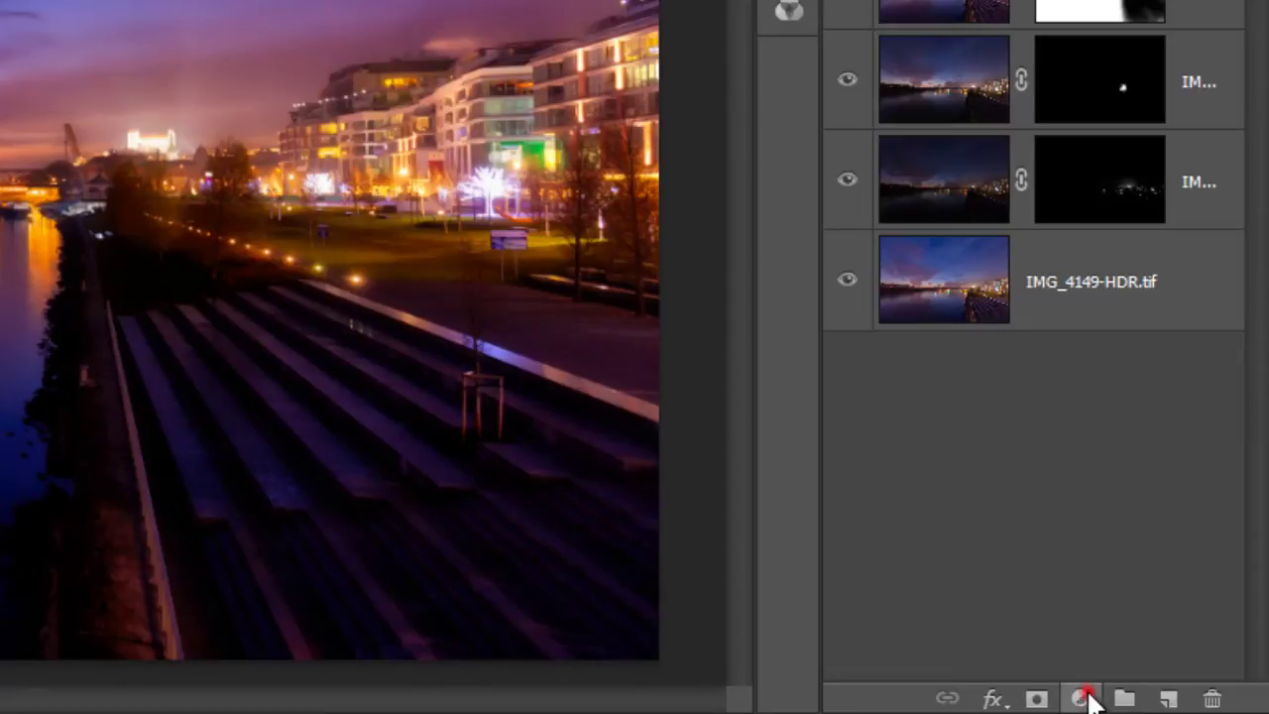
Add a Curves adjustment in Screen blend mode, clipped to Layer 3.
click(1088, 696)
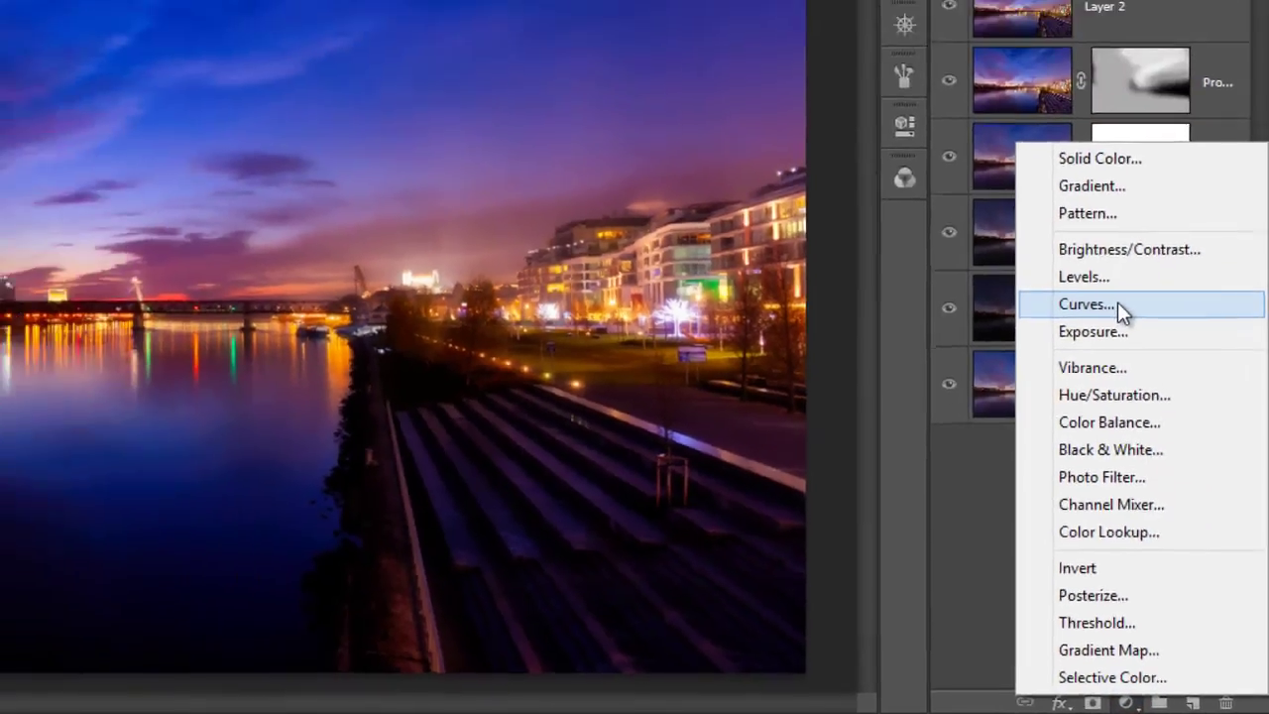
click(1117, 305)
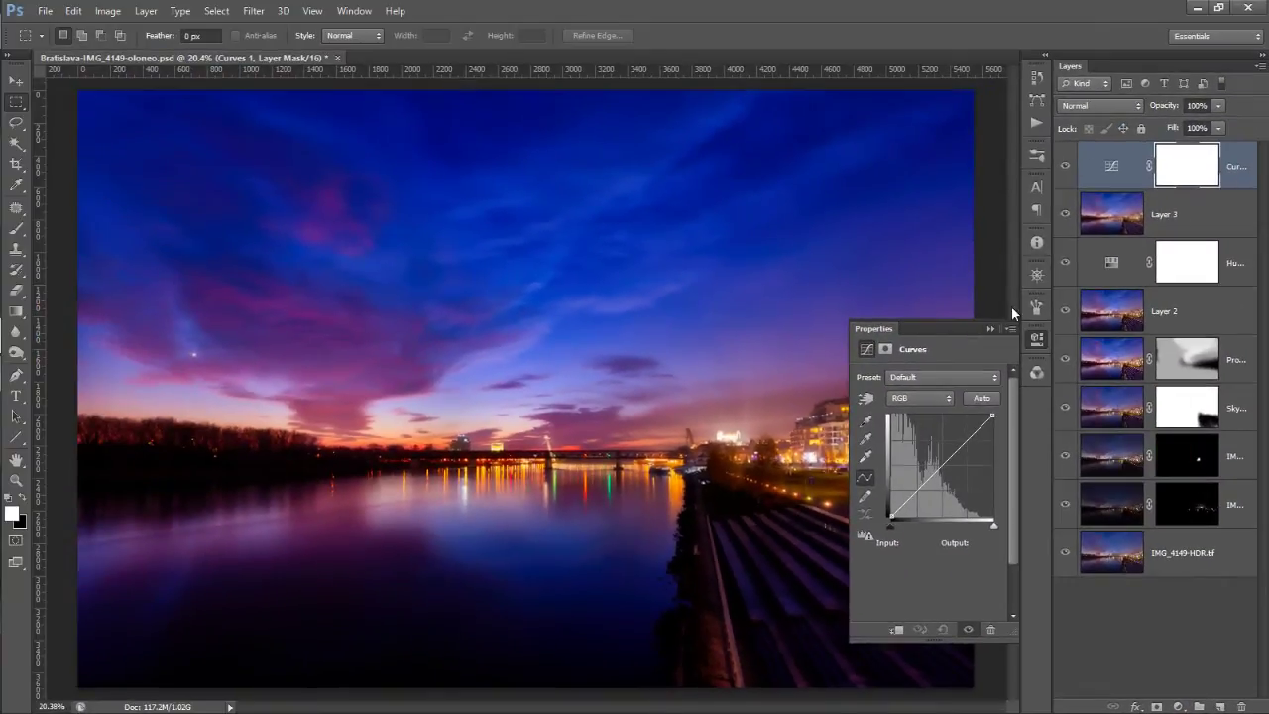
click(1126, 159)
click(1127, 105)
click(1111, 249)
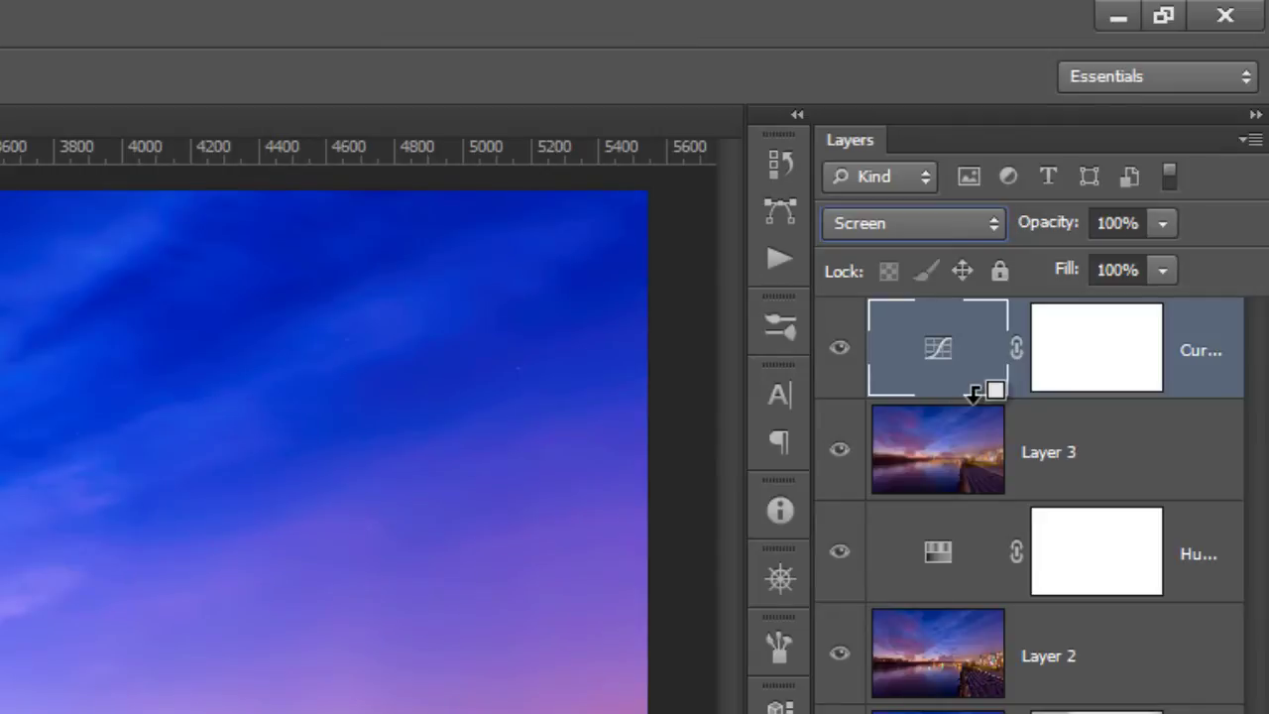
alt+click(977, 391)
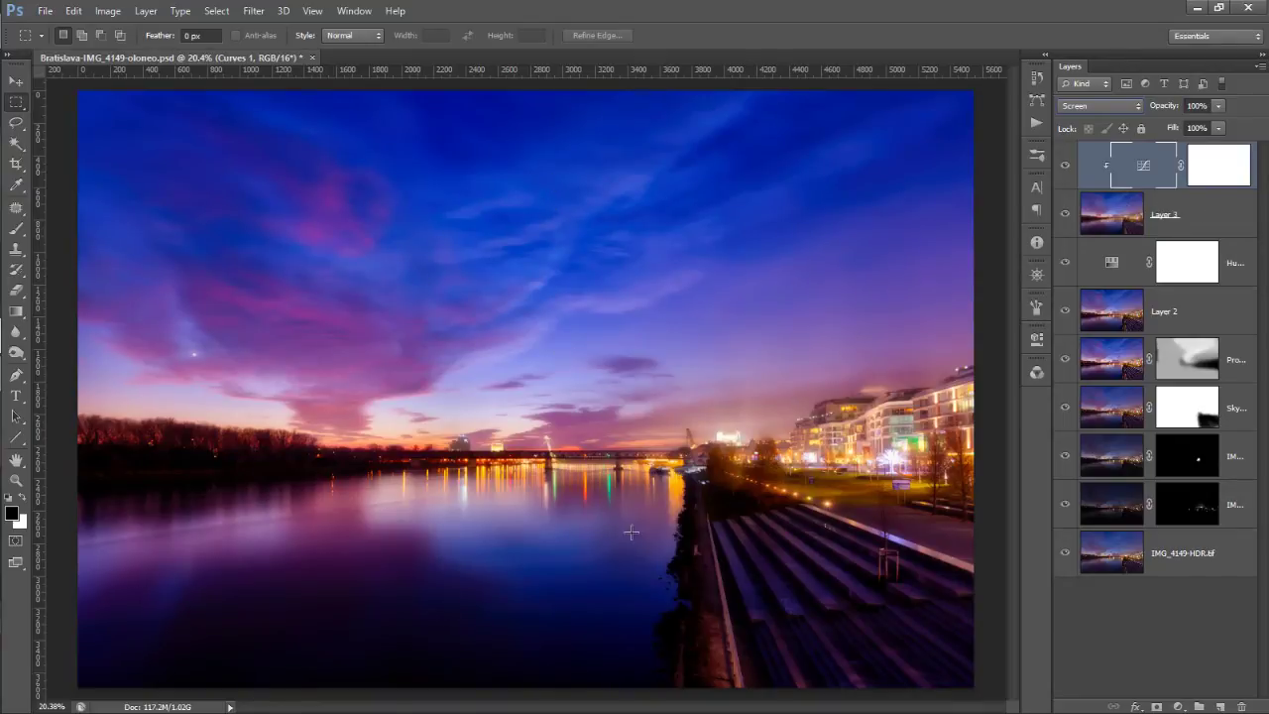
Set the Layer 3 glow to 51% opacity, then toggle its visibility off and on to compare.
click(1175, 218)
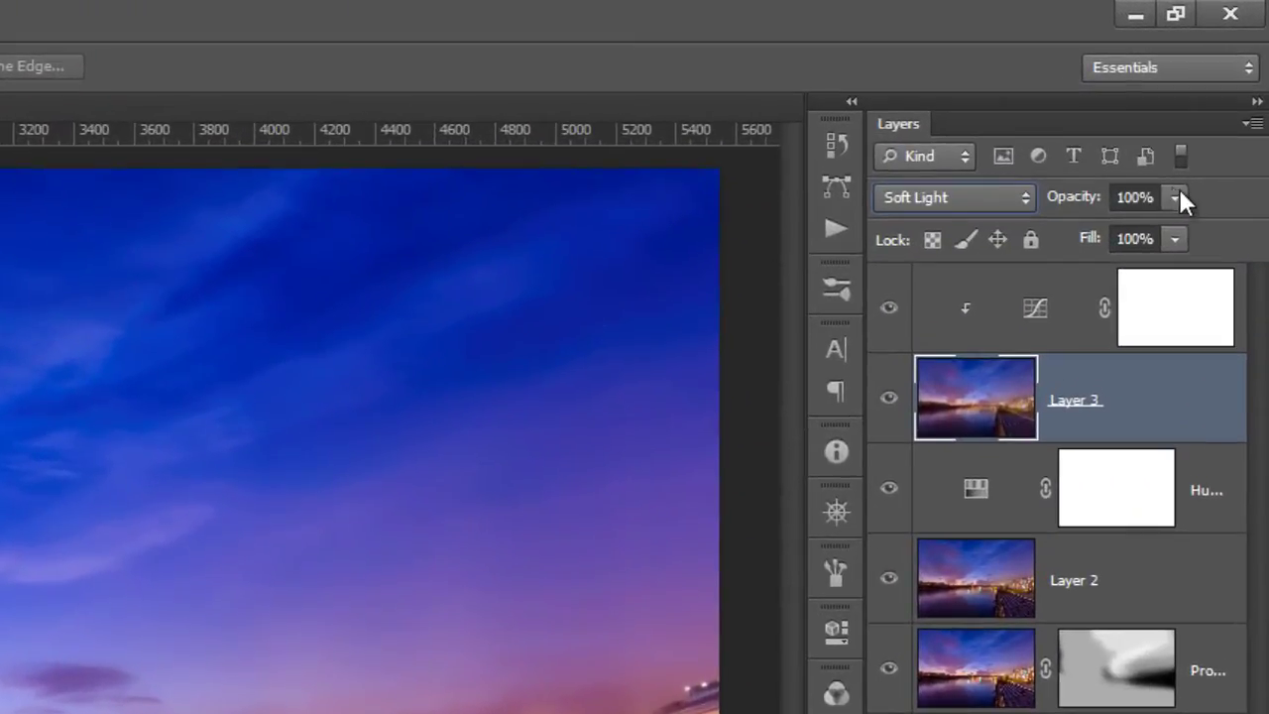
click(1177, 197)
click(1082, 229)
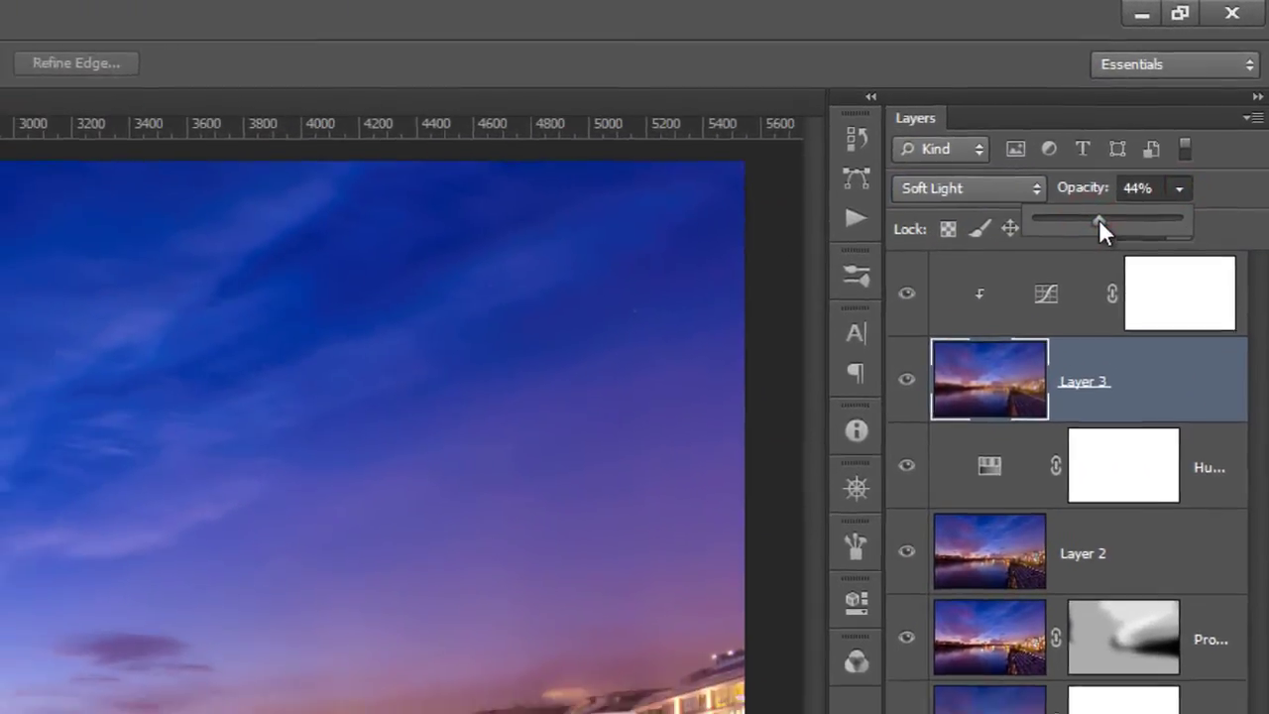
drag(1091, 238, 1180, 129)
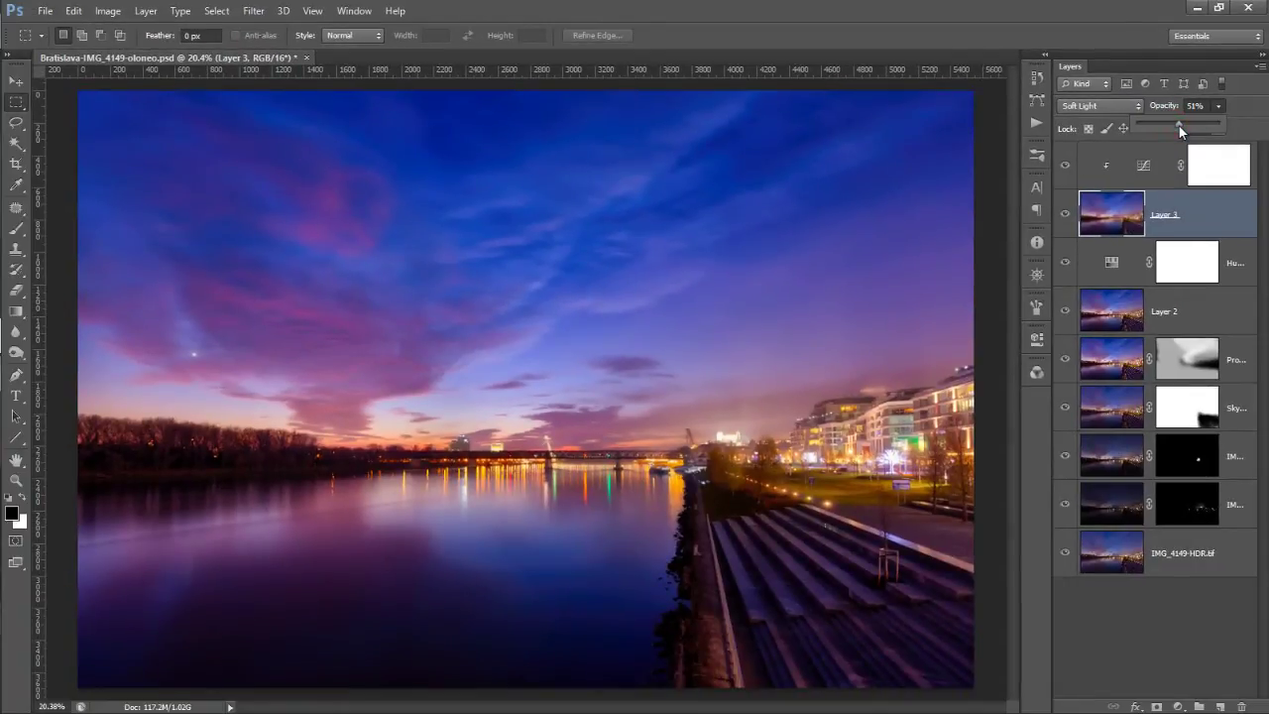
click(1238, 212)
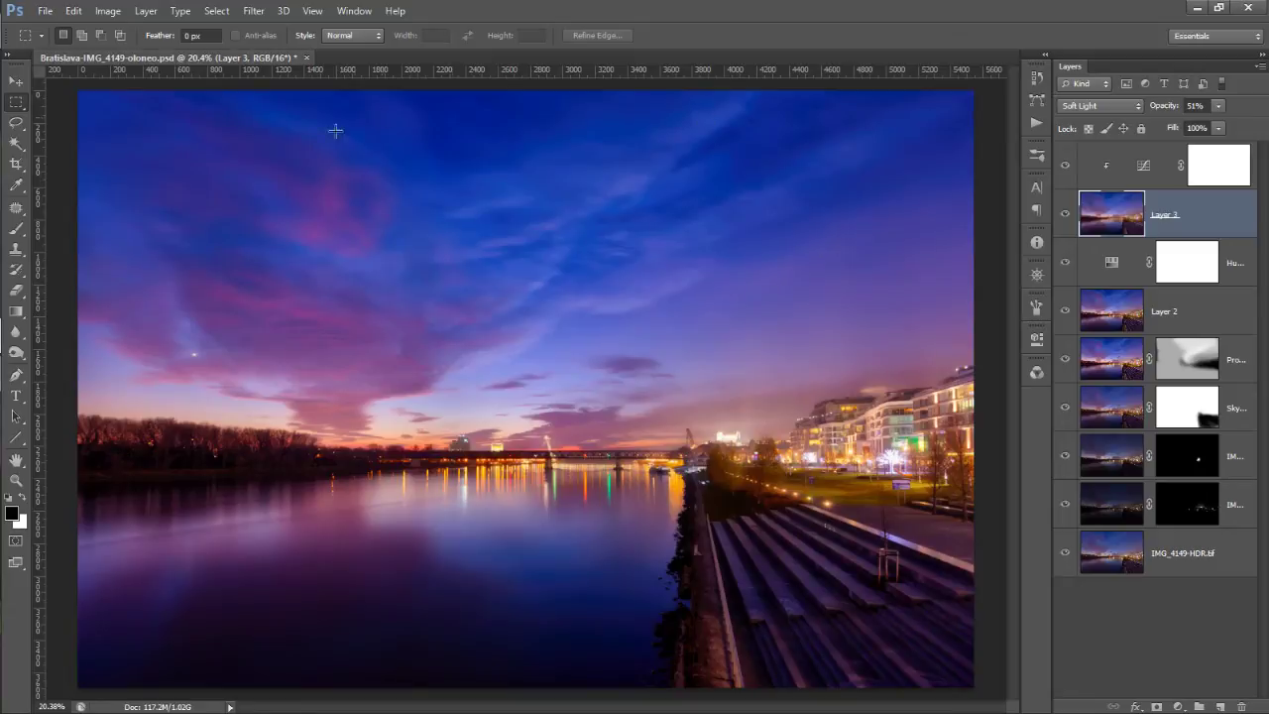
click(1066, 218)
click(1066, 218)
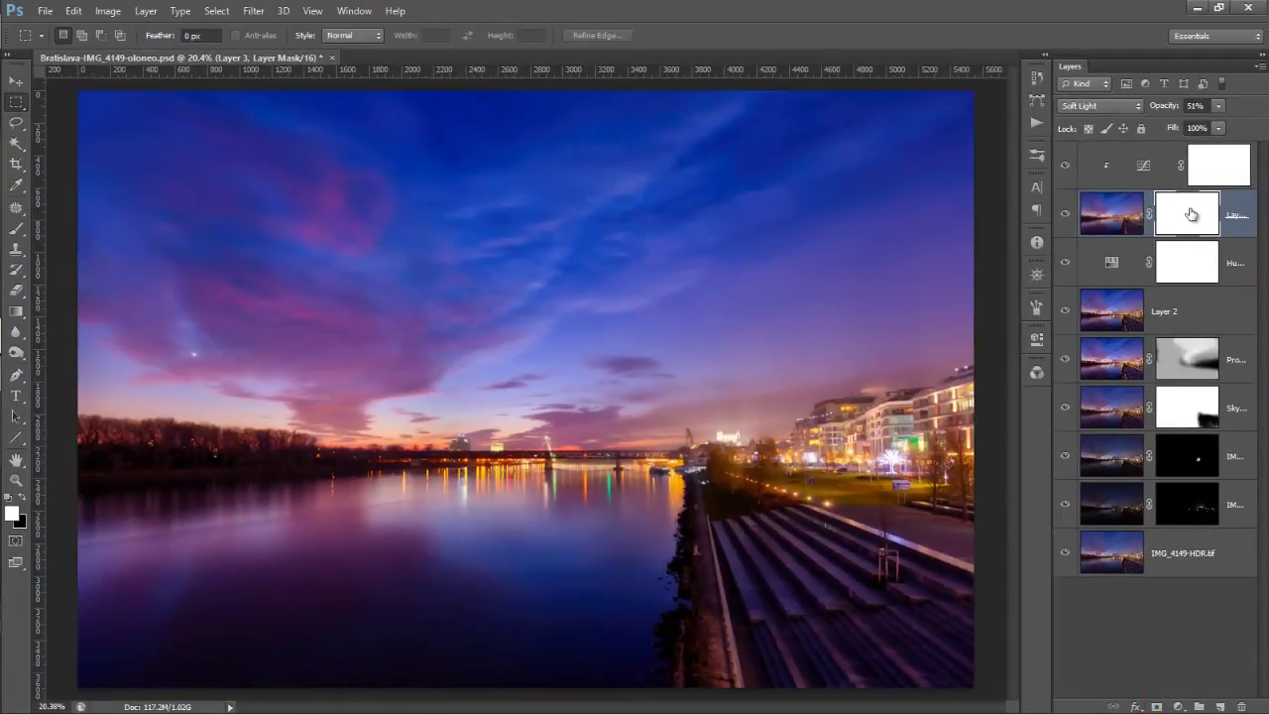
Add a layer mask to Layer 3 and set up a black brush at 61% opacity.
click(1191, 214)
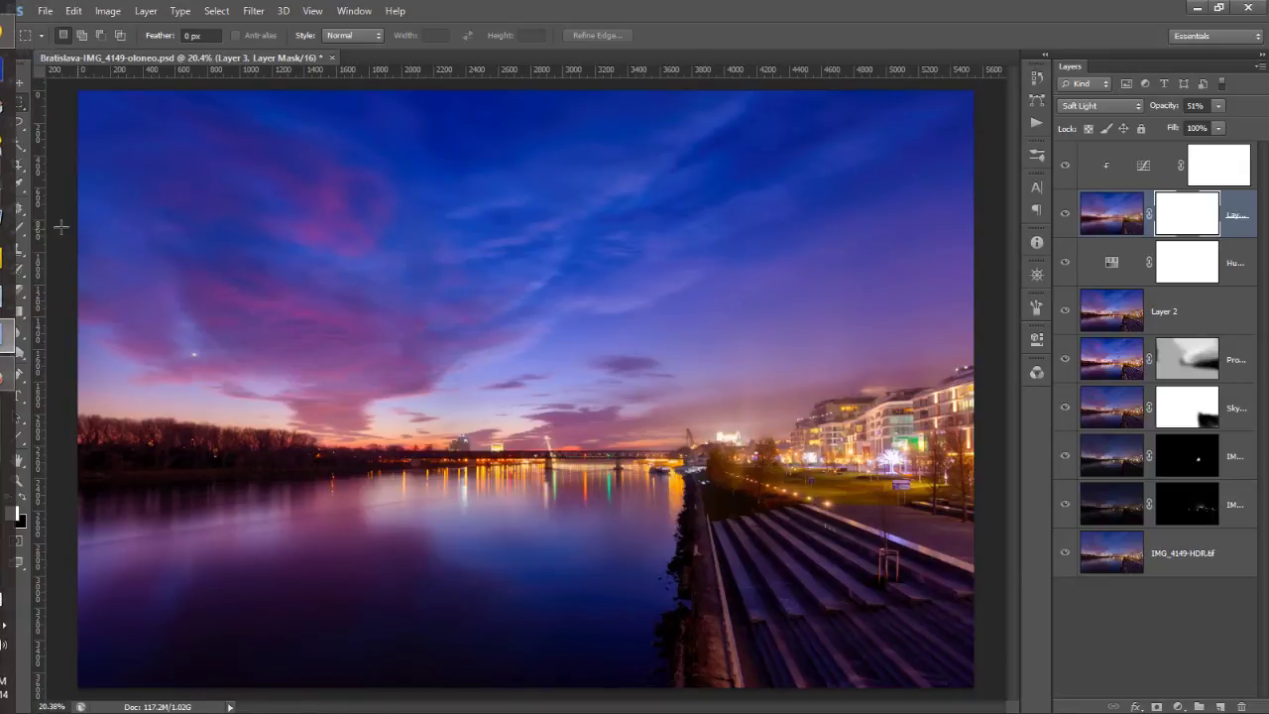
click(16, 229)
click(22, 498)
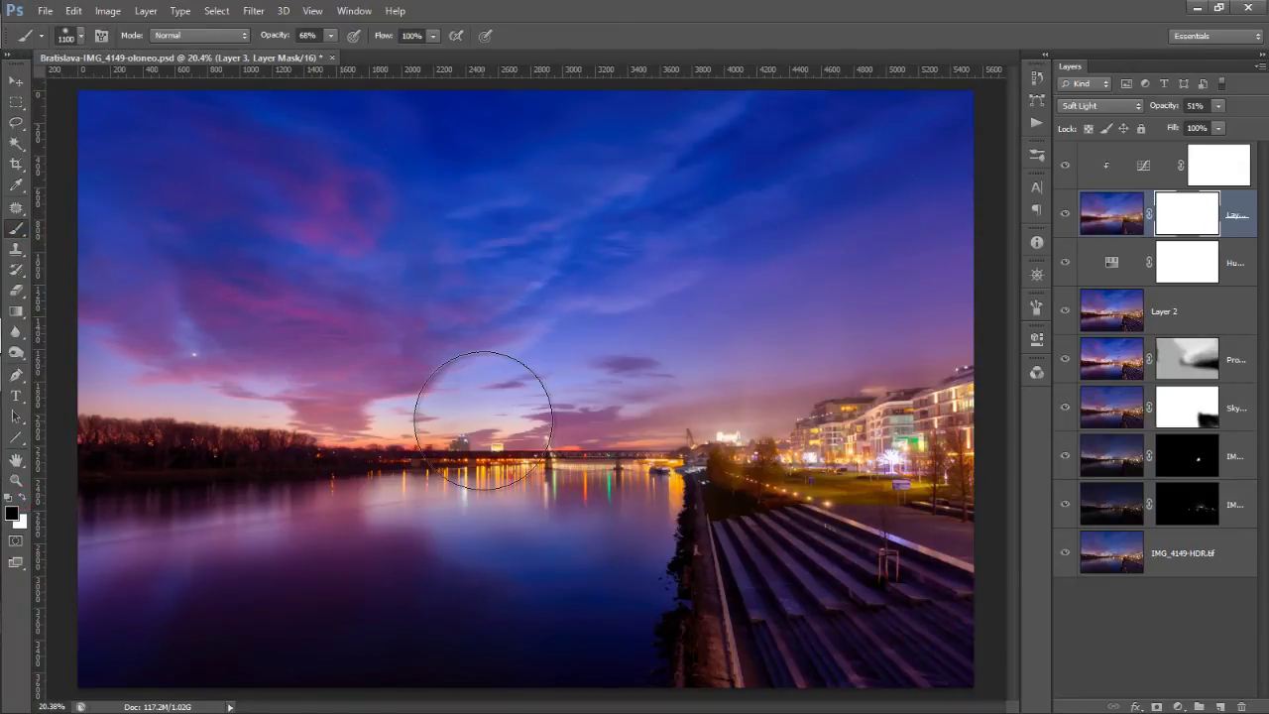
drag(277, 38, 272, 37)
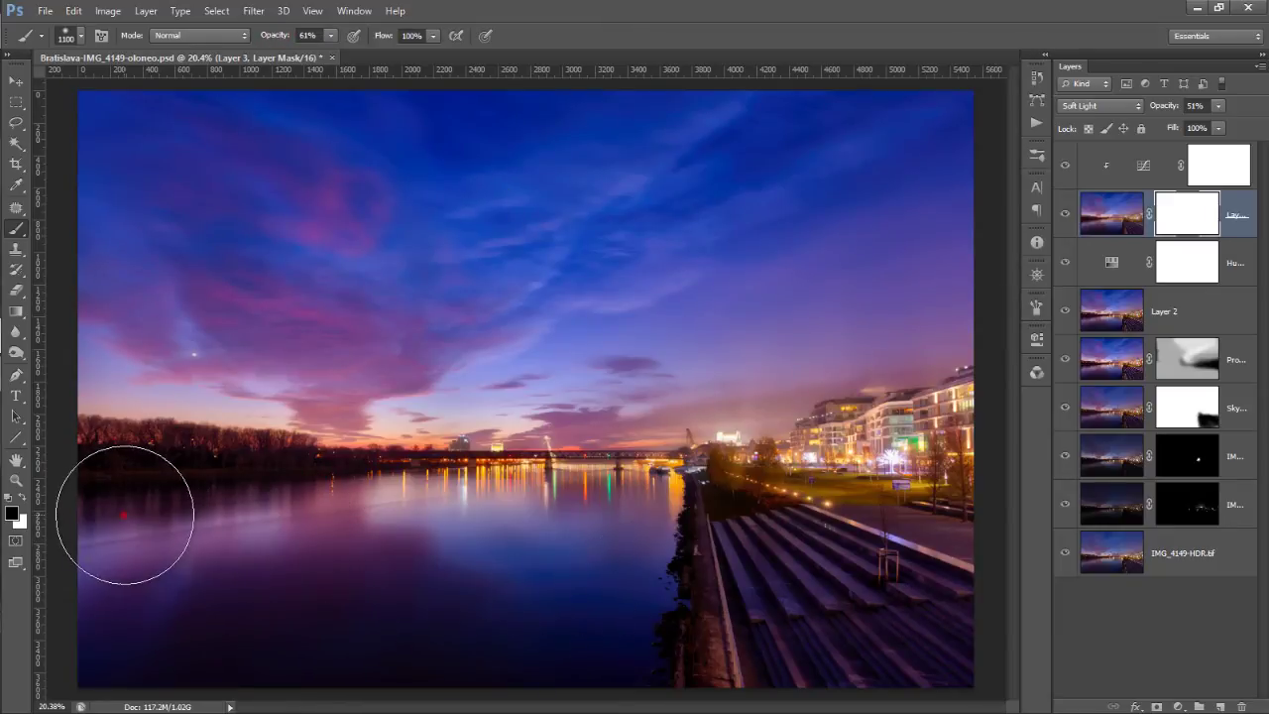
Paint the mask over the river on both sides and the lower-right stairs.
drag(124, 516, 150, 508)
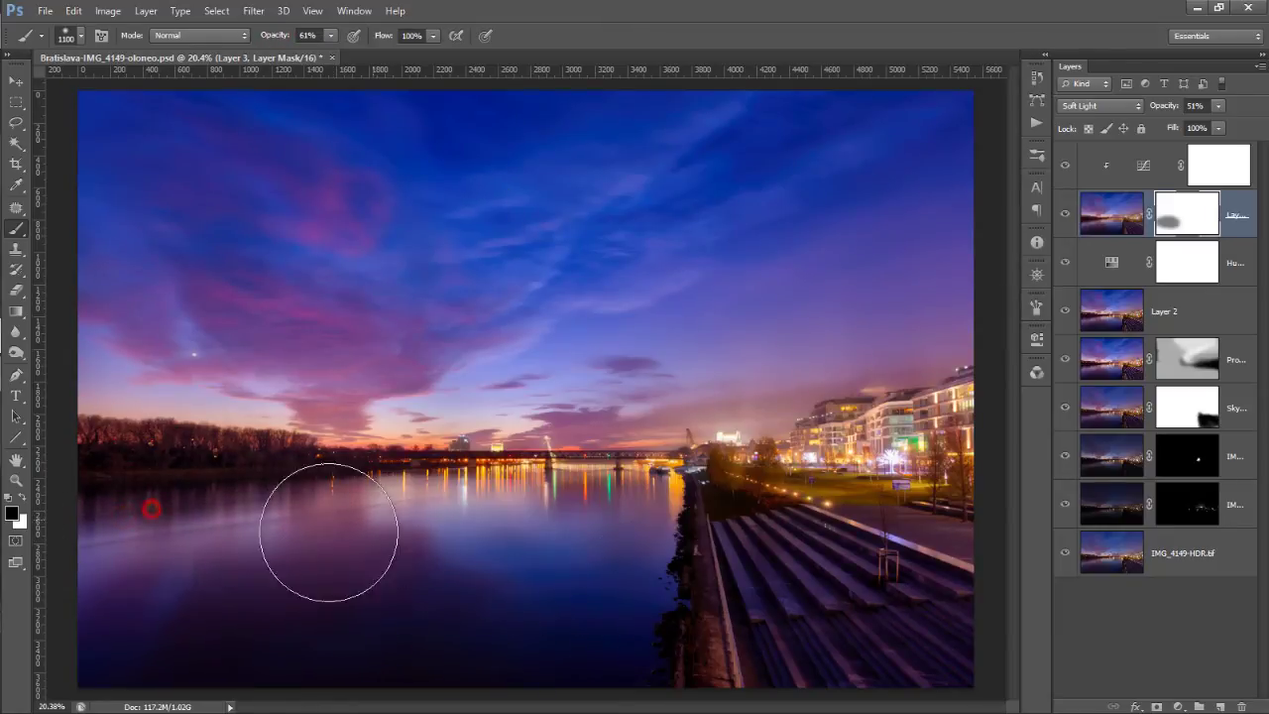
drag(646, 548, 843, 509)
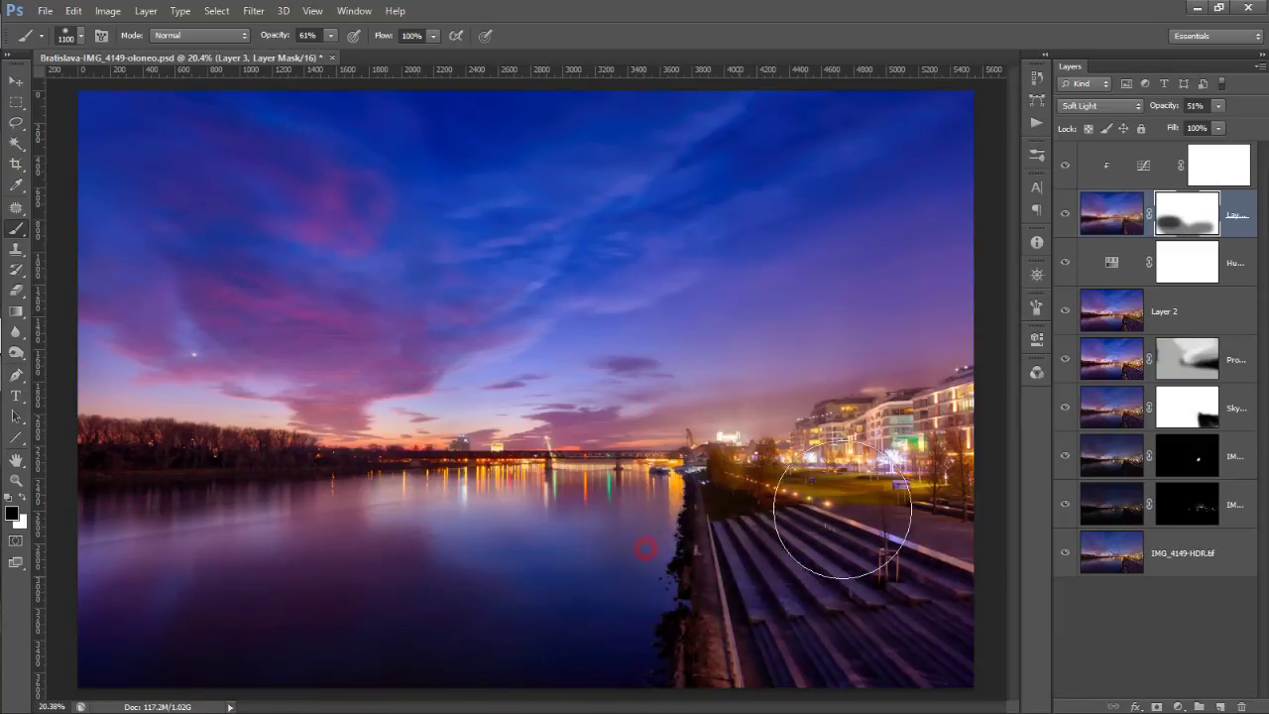
drag(671, 538, 859, 623)
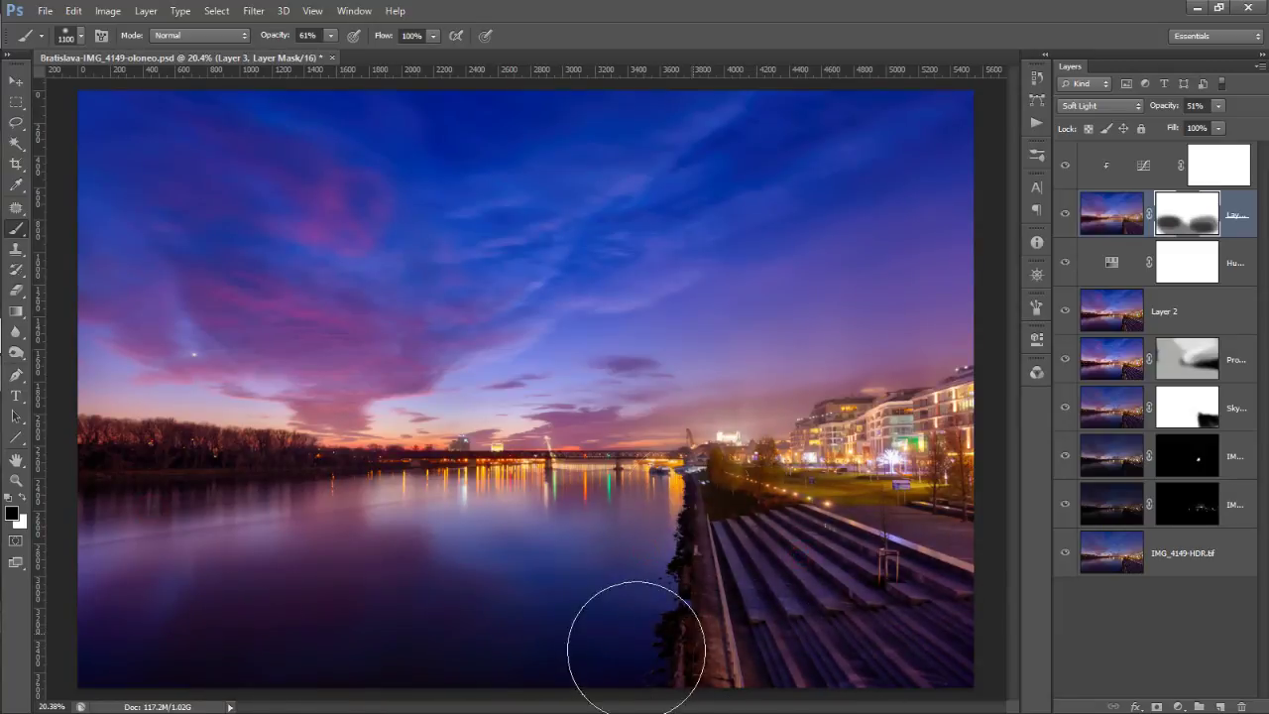
drag(636, 649, 681, 561)
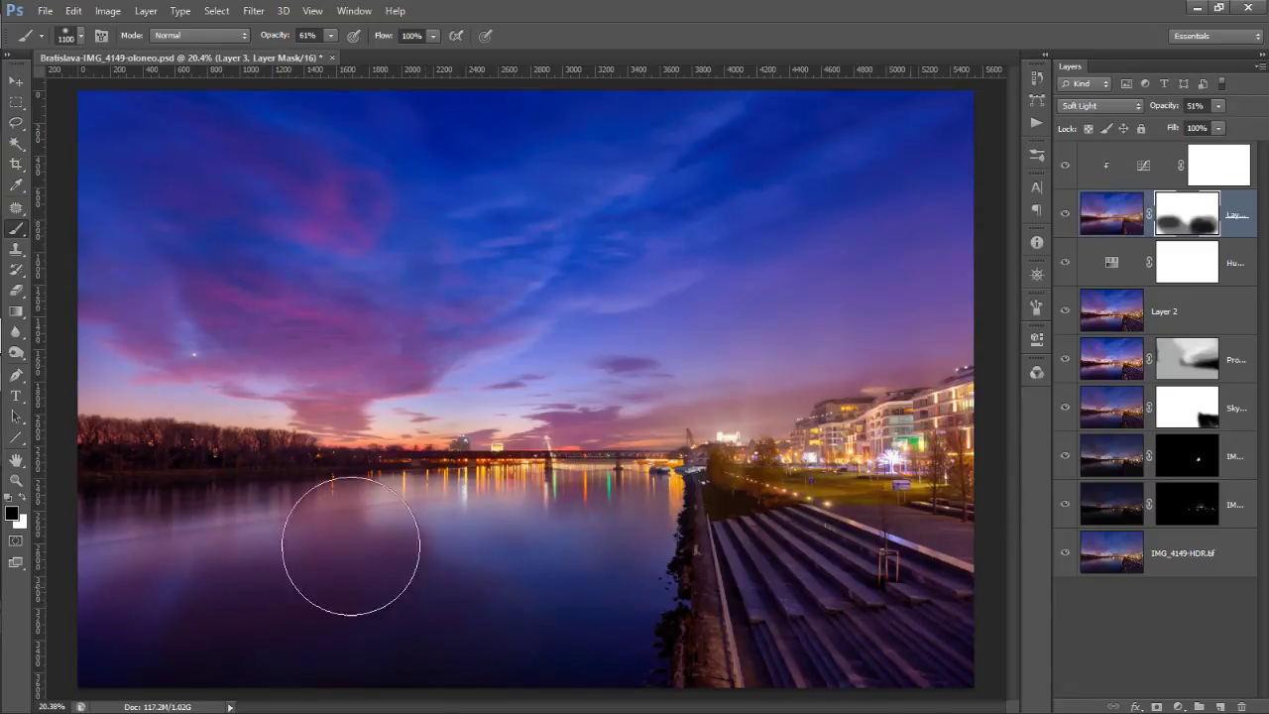
drag(113, 510, 135, 487)
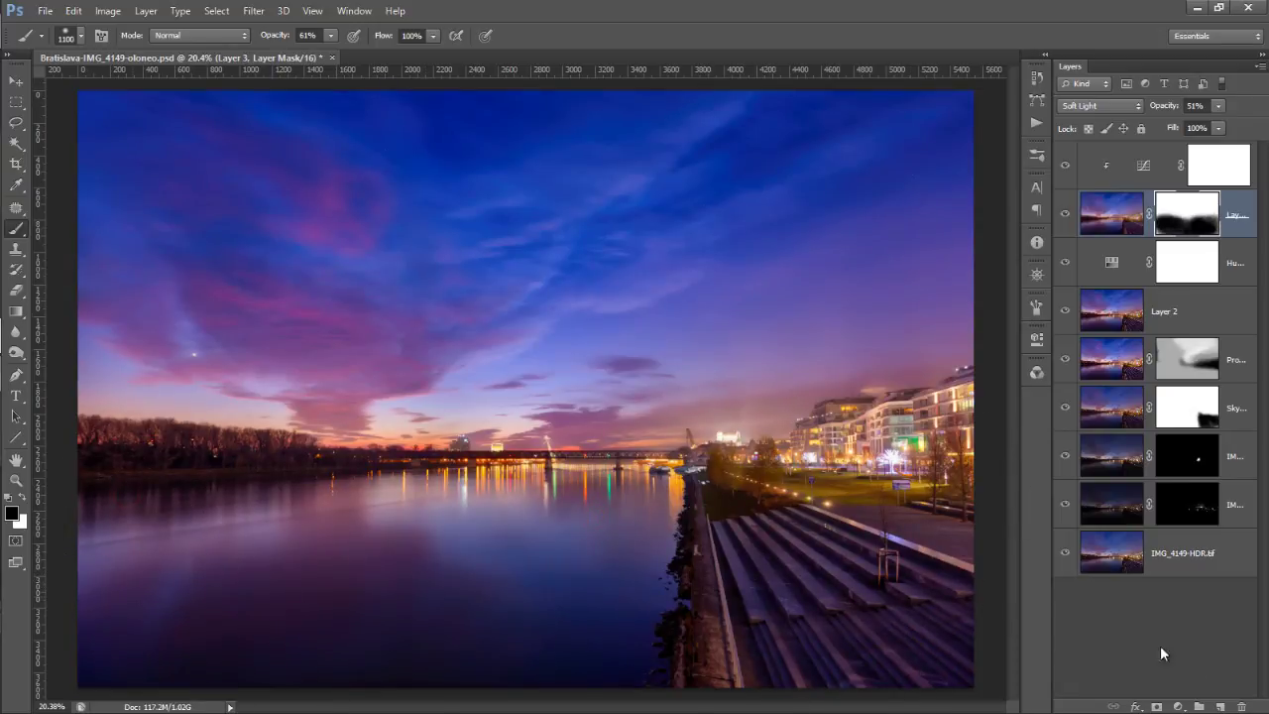
click(1066, 214)
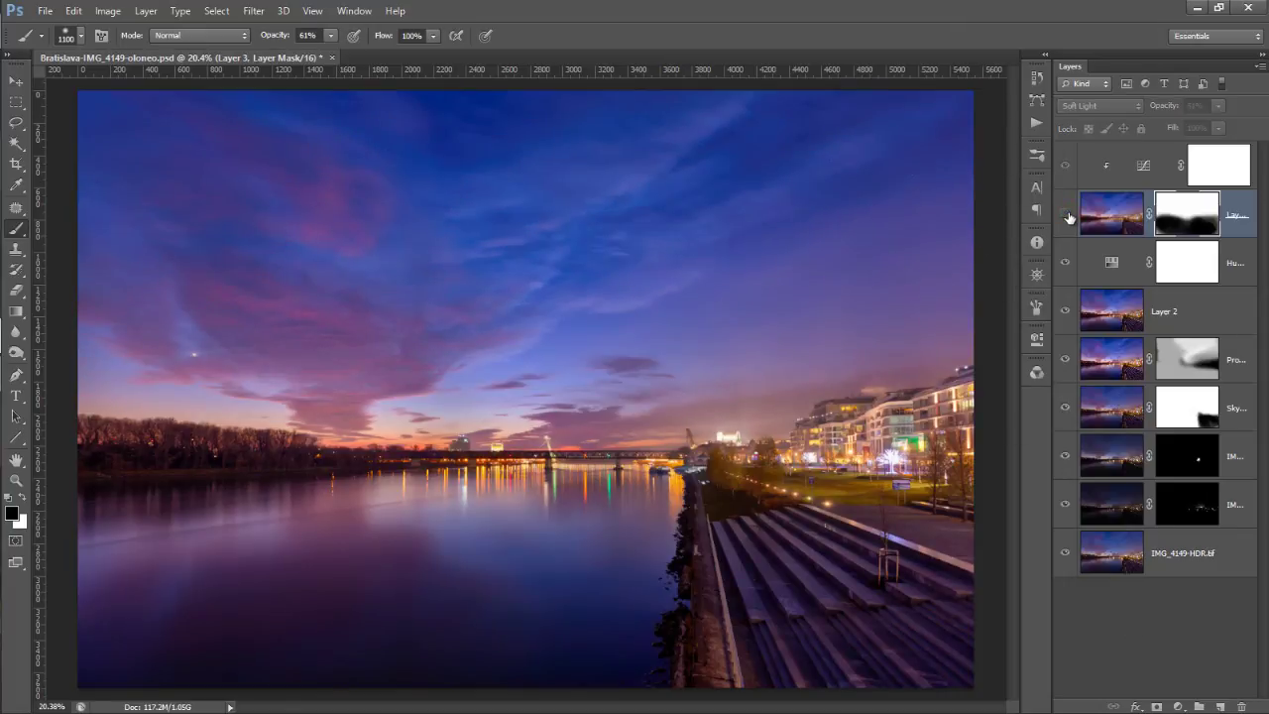
click(1066, 214)
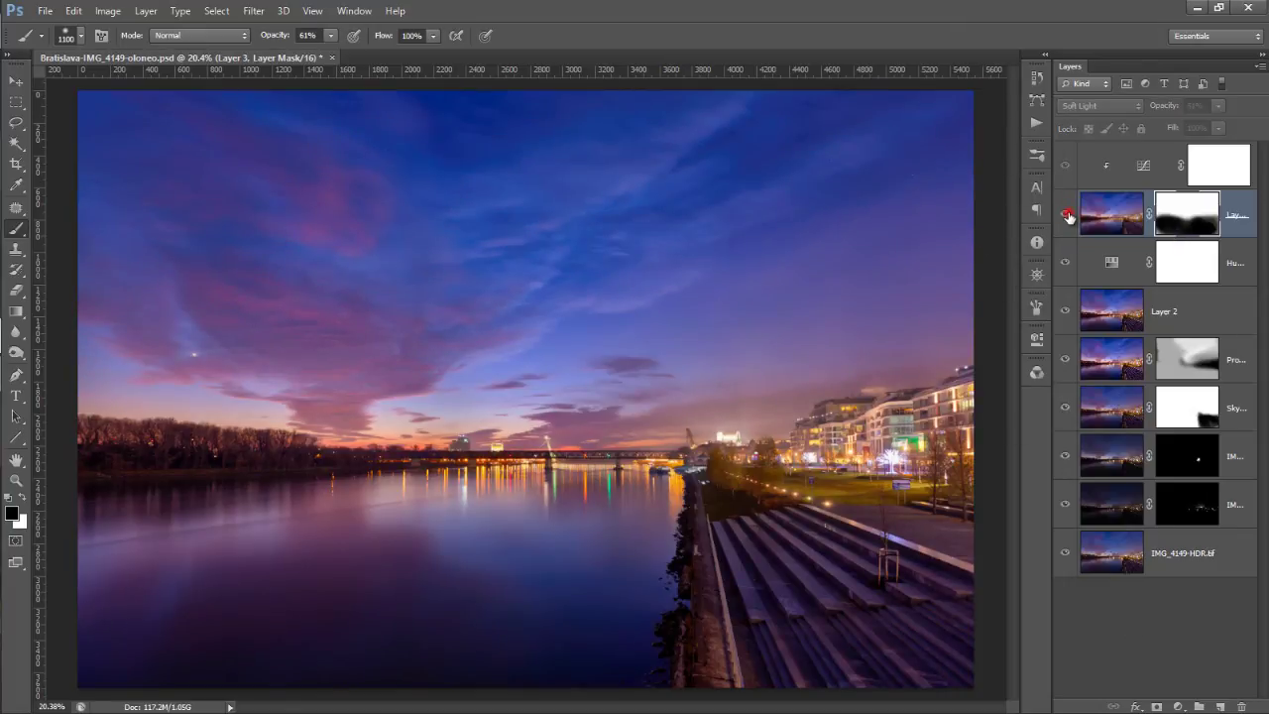